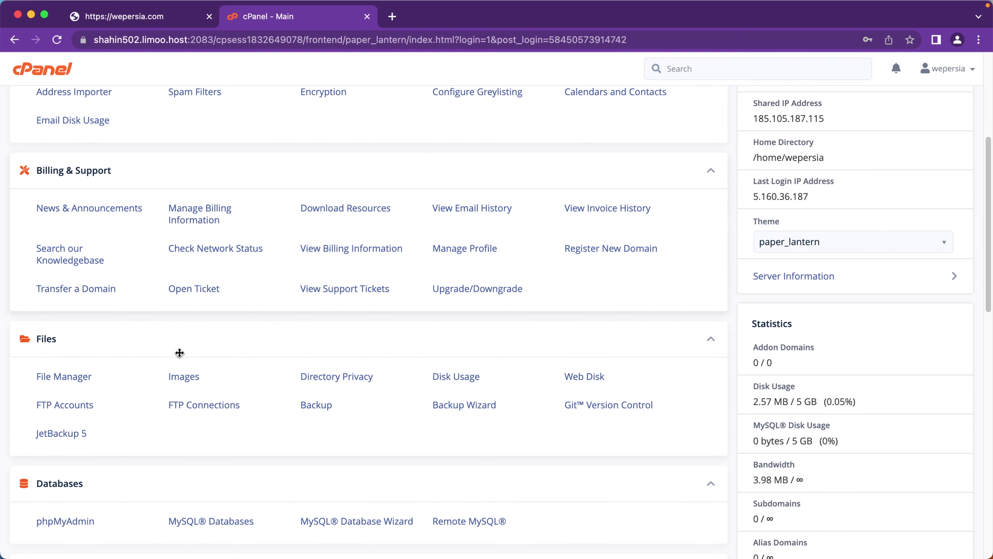
- Open the public_html folder in the File Manager and move index.html and the screenshot PNG to the trash
{"action": "left_click", "coordinate": [67, 379]}
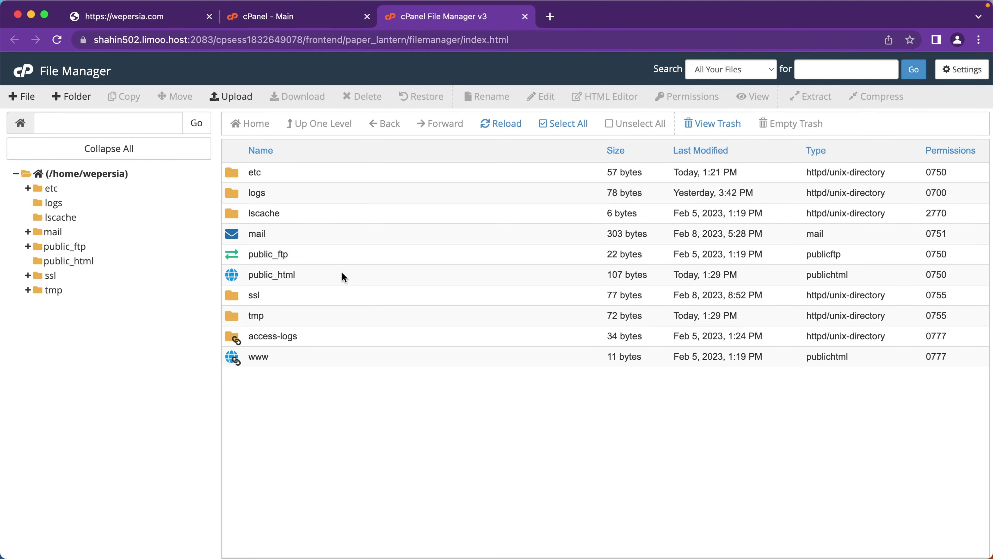
{"action": "double_click", "coordinate": [342, 277]}
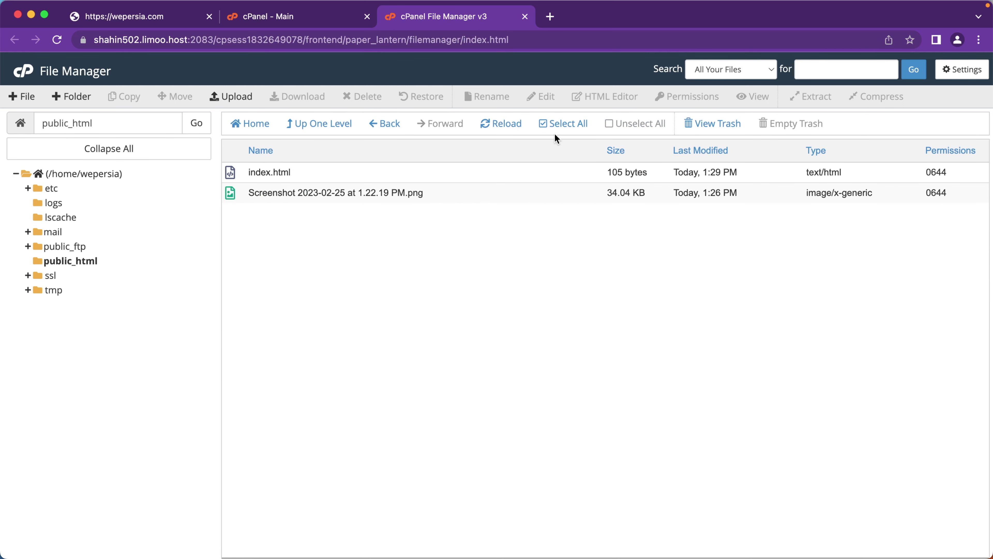
{"action": "left_click", "coordinate": [563, 125]}
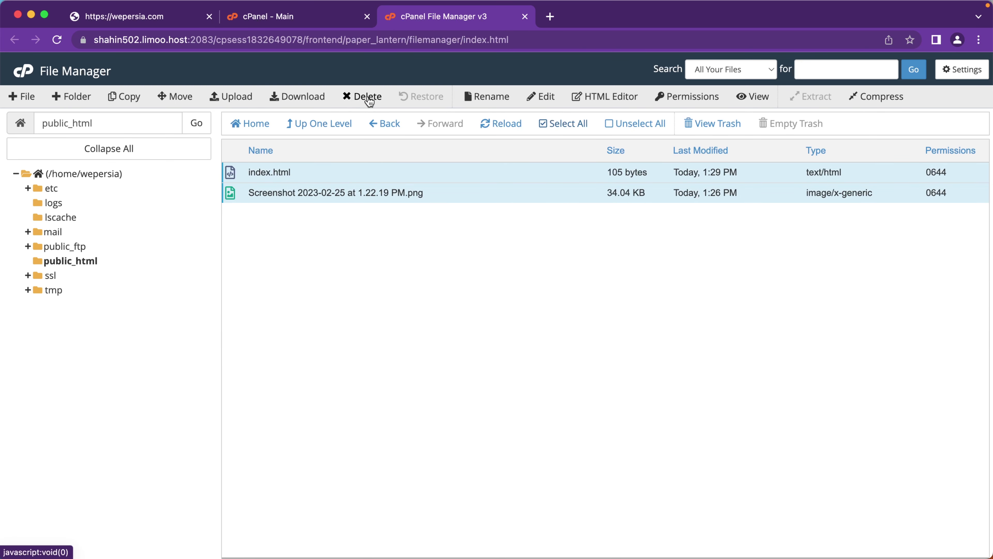
{"action": "left_click", "coordinate": [369, 101]}
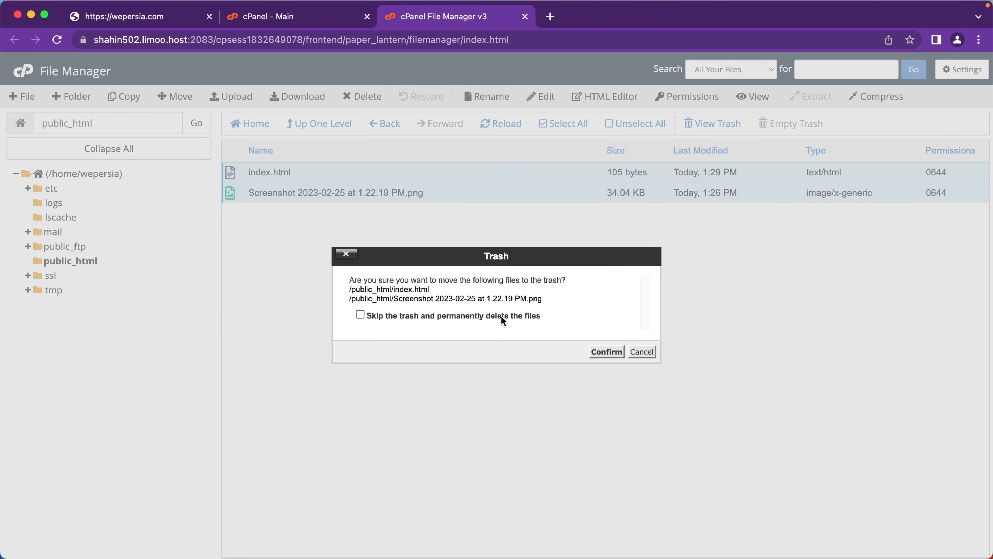
{"action": "left_click", "coordinate": [641, 351]}
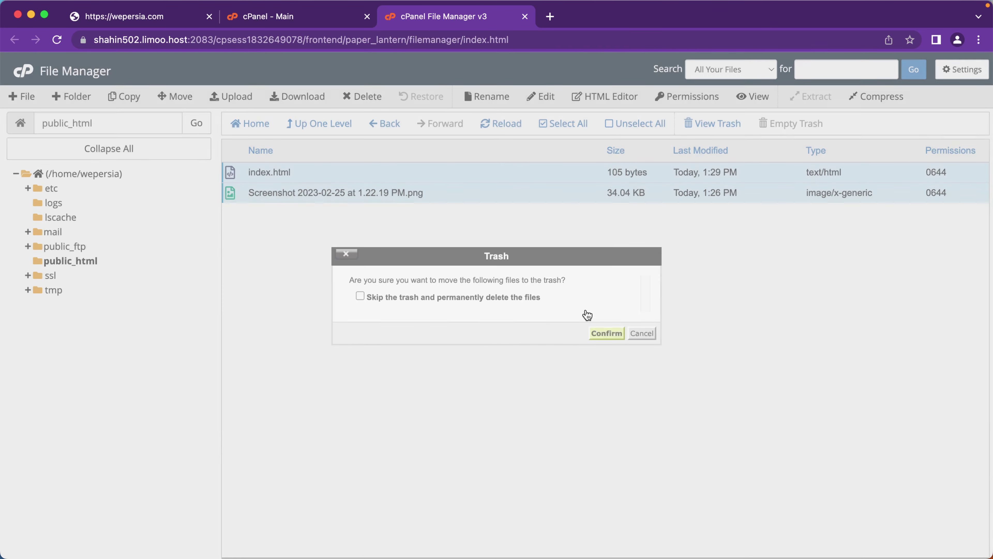
{"action": "left_click", "coordinate": [367, 99]}
{"action": "left_click", "coordinate": [604, 352]}
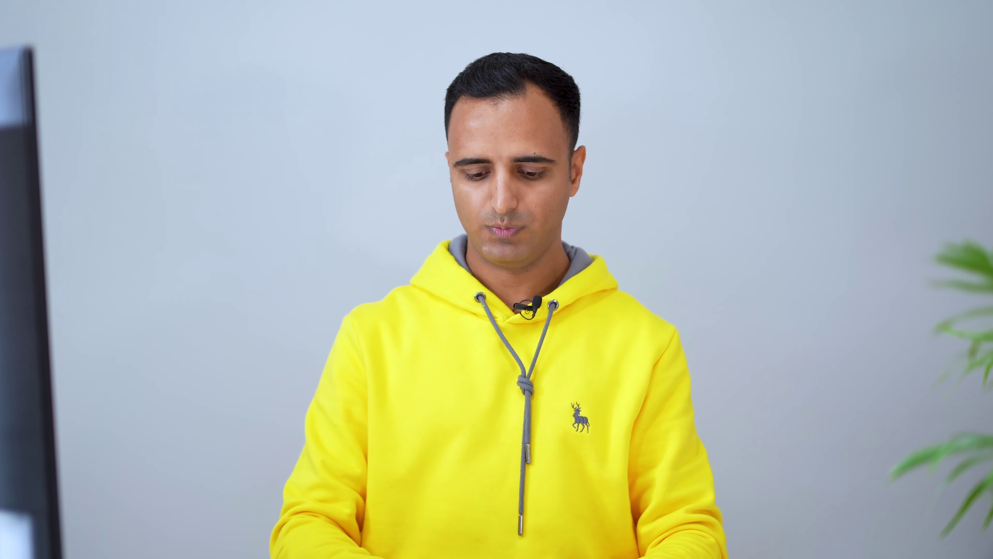
- Go to wordpress.org and download WordPress 6.1.1
{"action": "type", "text": "wo"}
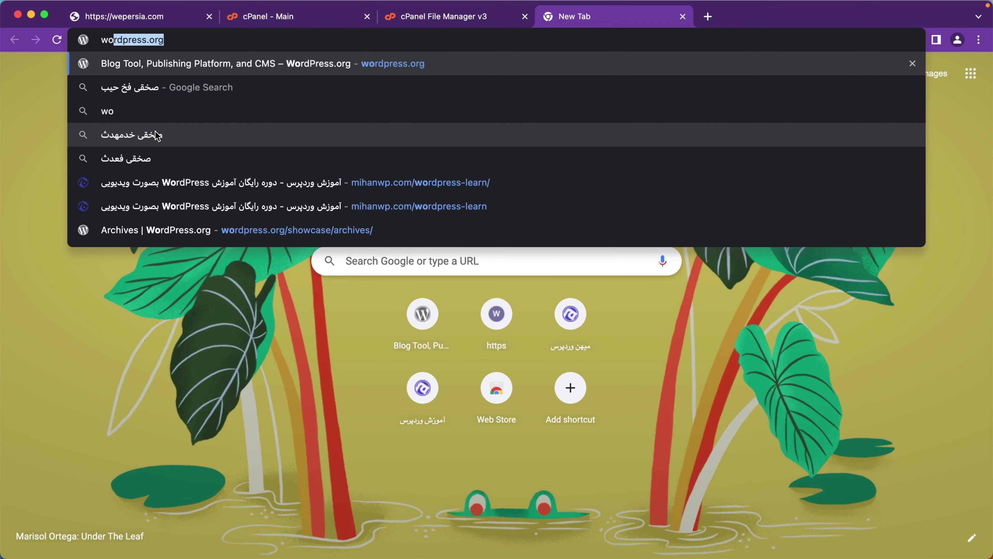
{"action": "type", "text": "rdpre"}
{"action": "key", "text": "Return"}
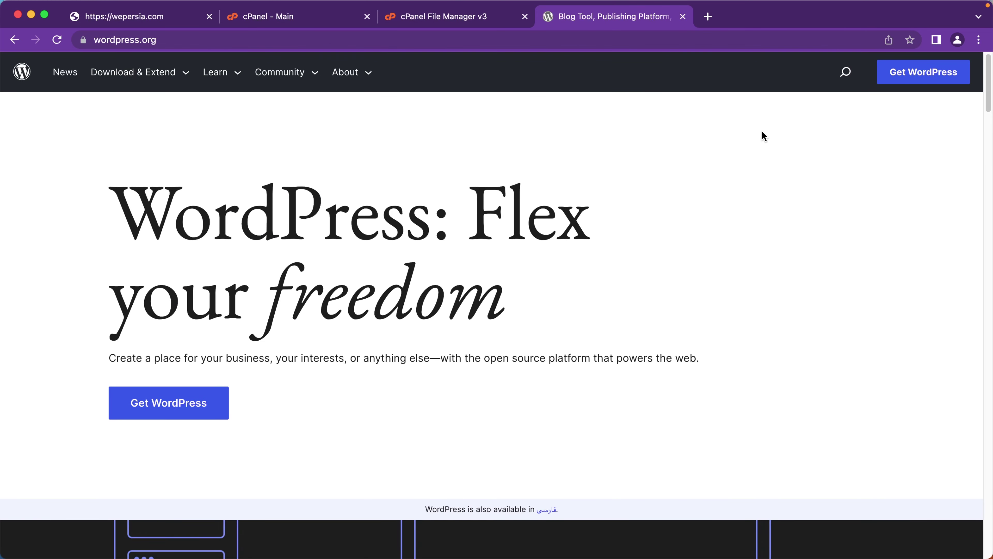
{"action": "left_click", "coordinate": [908, 75]}
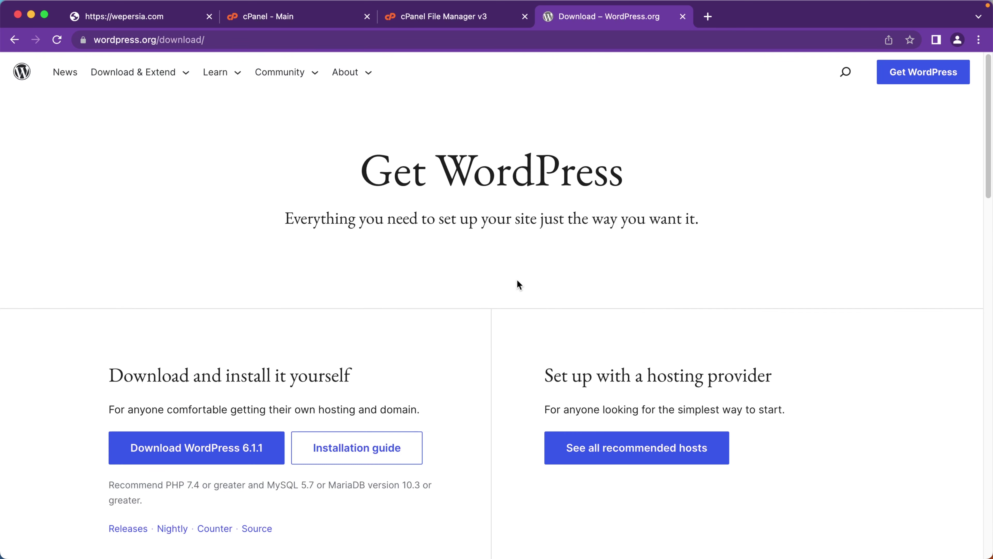
{"action": "scroll", "coordinate": [517, 279], "scroll_direction": "down", "scroll_amount": 1}
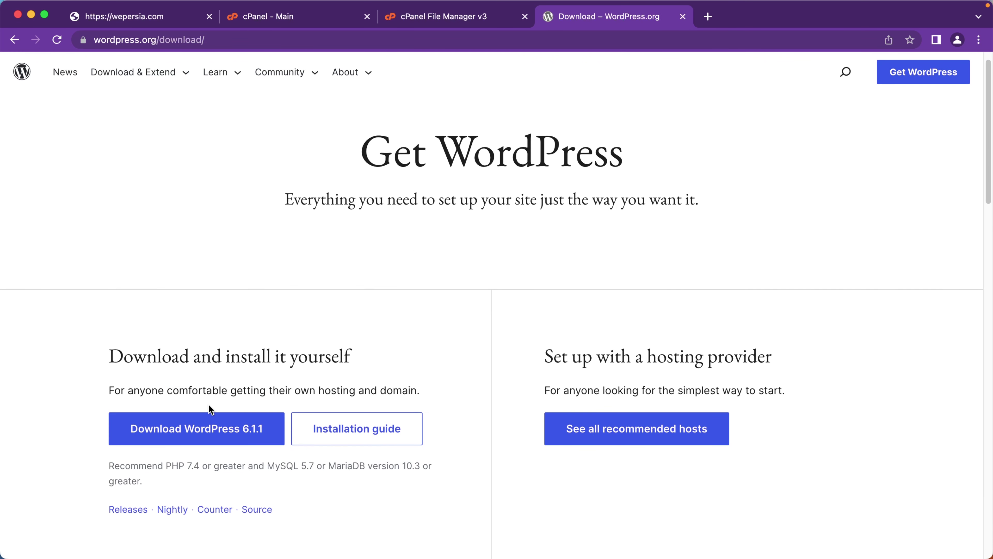
{"action": "left_click", "coordinate": [196, 430]}
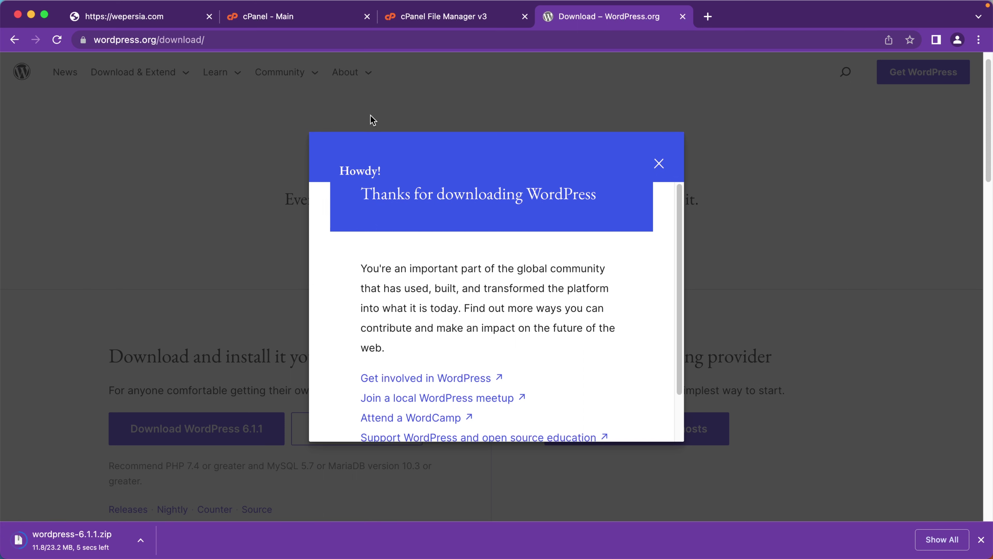
- Upload wordpress-6.1.1.zip to public_html in the cPanel File Manager and return to the refreshed folder listing
{"action": "left_click", "coordinate": [423, 22]}
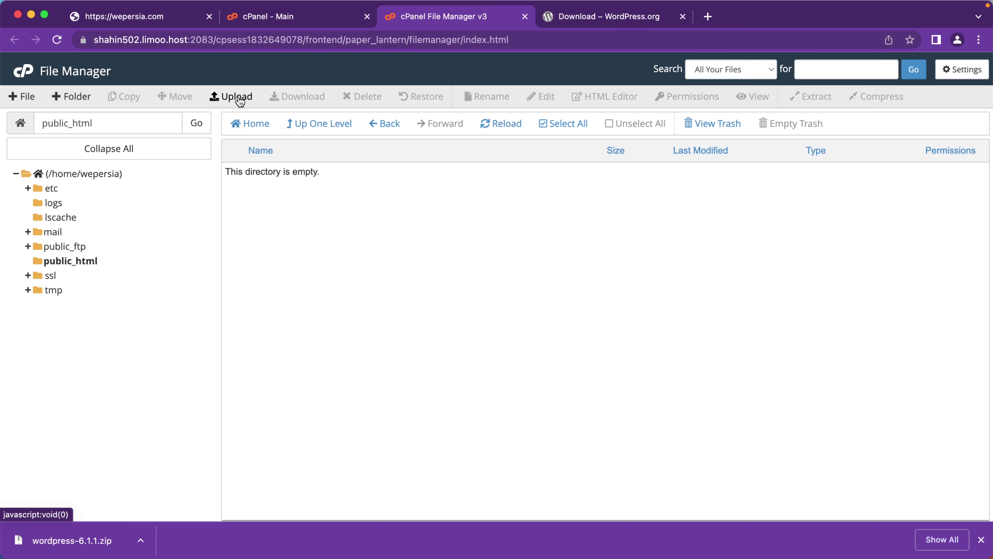
{"action": "left_click", "coordinate": [240, 98]}
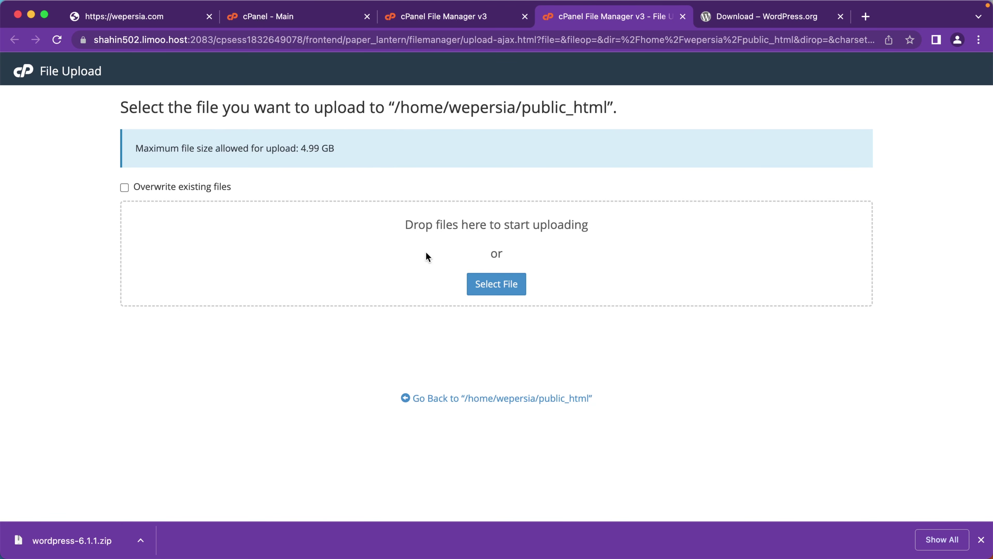
{"action": "left_click", "coordinate": [486, 286]}
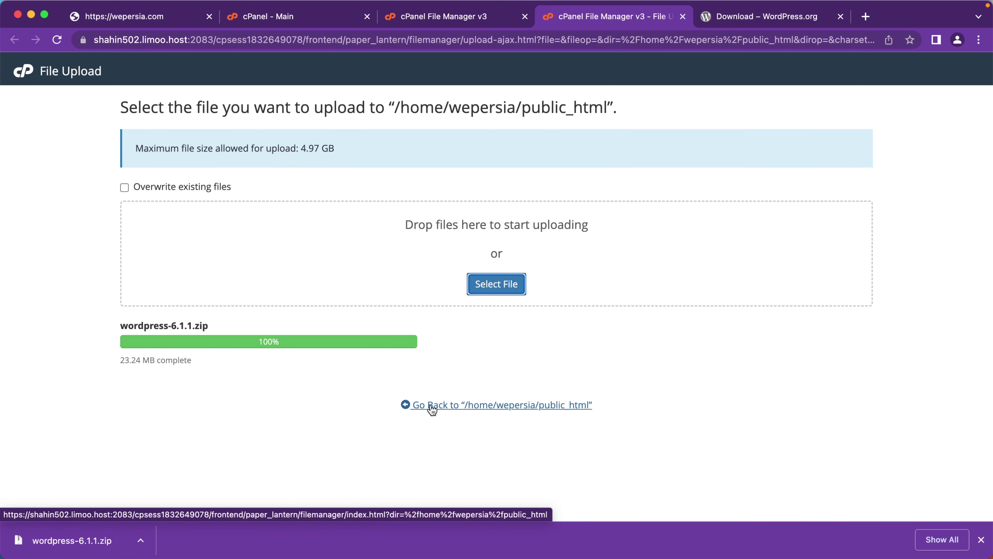
{"action": "left_click", "coordinate": [538, 406]}
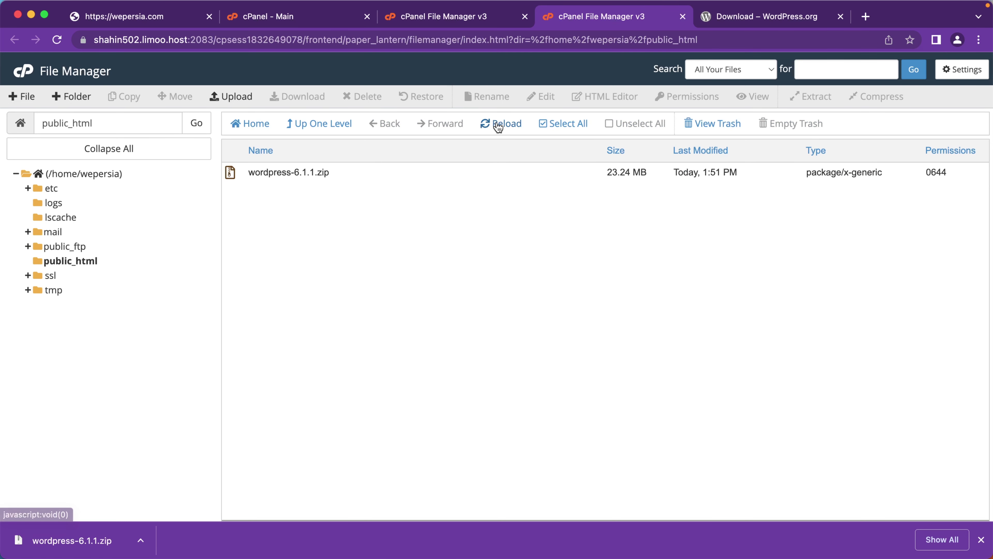
{"action": "left_click", "coordinate": [503, 129]}
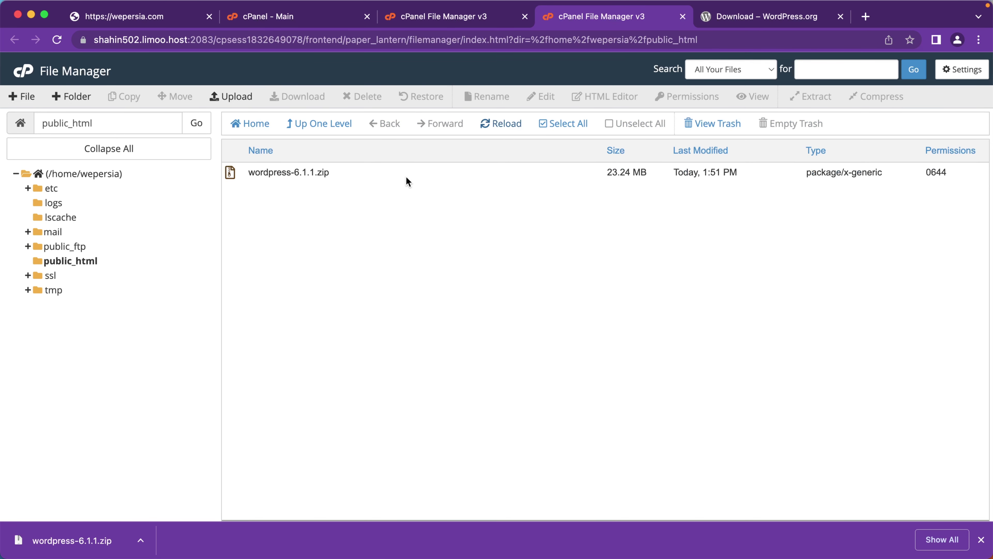
- Extract wordpress-6.1.1.zip into /public_html and dismiss the extraction results
{"action": "right_click", "coordinate": [421, 173]}
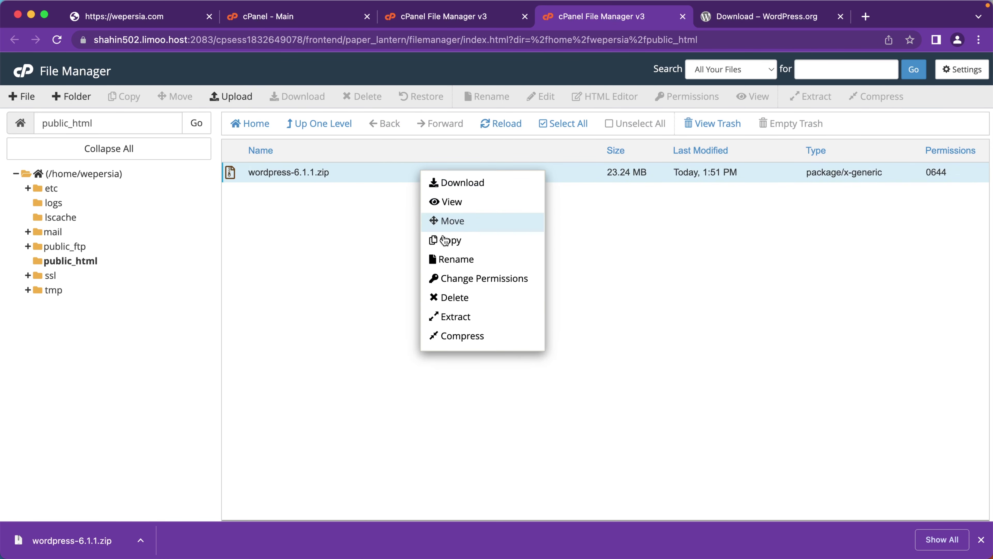
{"action": "left_click", "coordinate": [455, 320]}
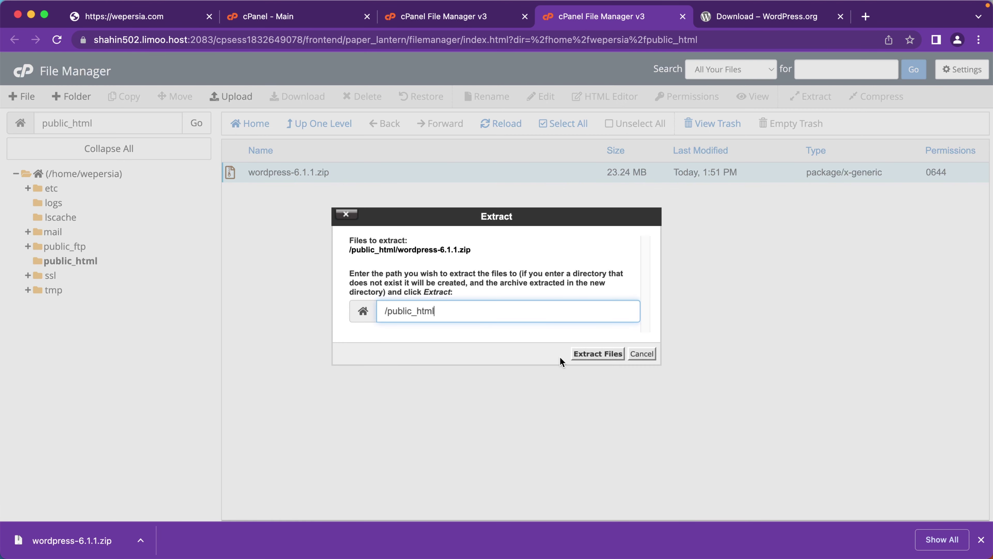
{"action": "left_click", "coordinate": [590, 356]}
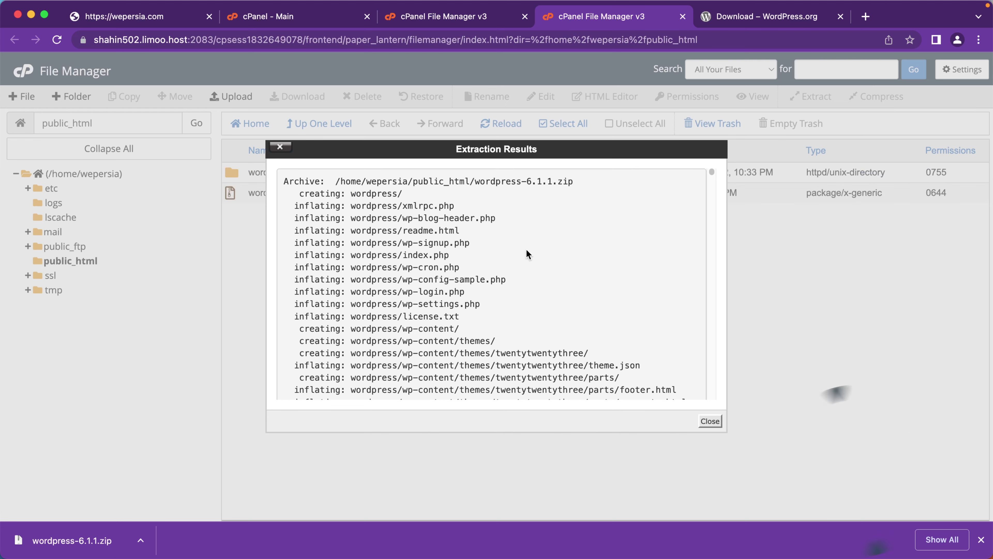
{"action": "left_click", "coordinate": [712, 423]}
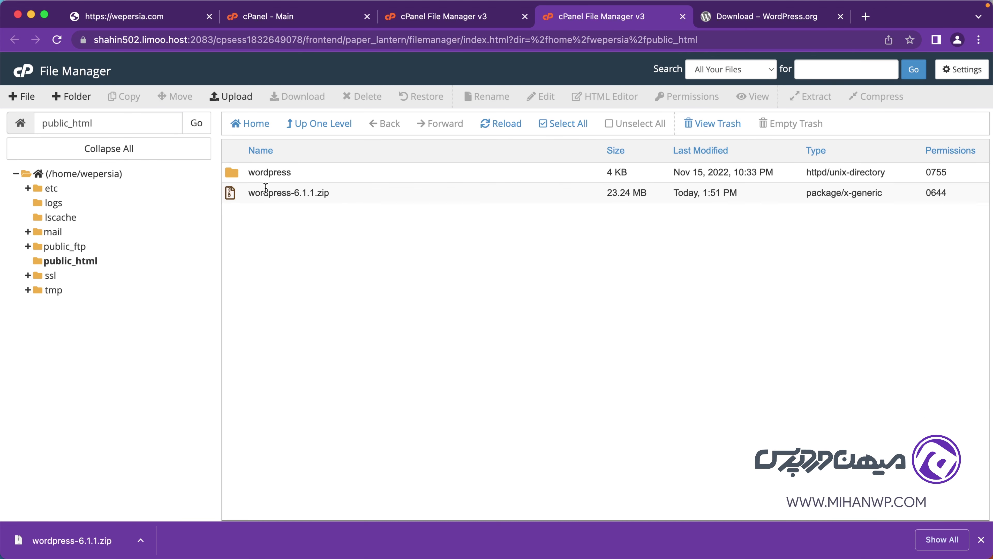
- Move all files and folders from the extracted wordpress folder to /public_html/
{"action": "double_click", "coordinate": [309, 173]}
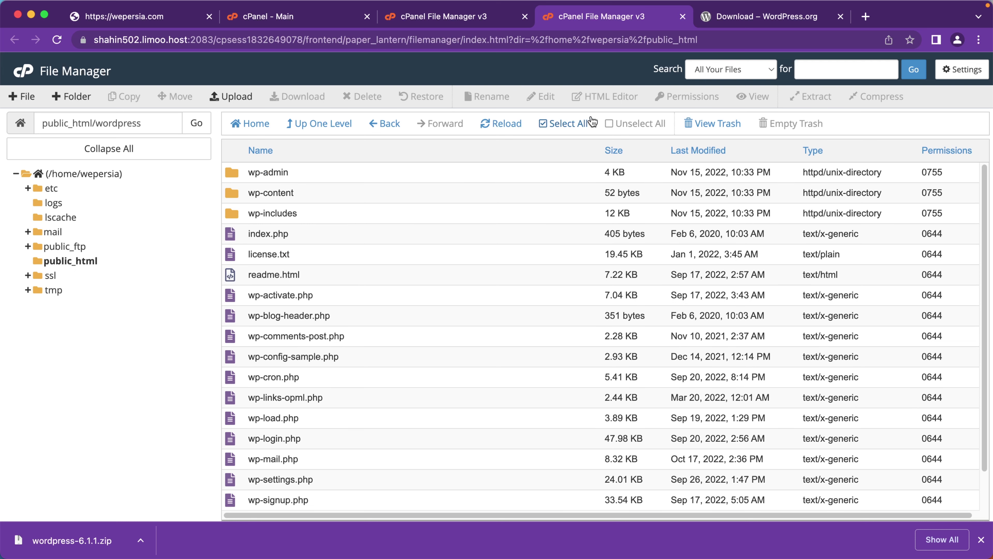
{"action": "left_click", "coordinate": [567, 124]}
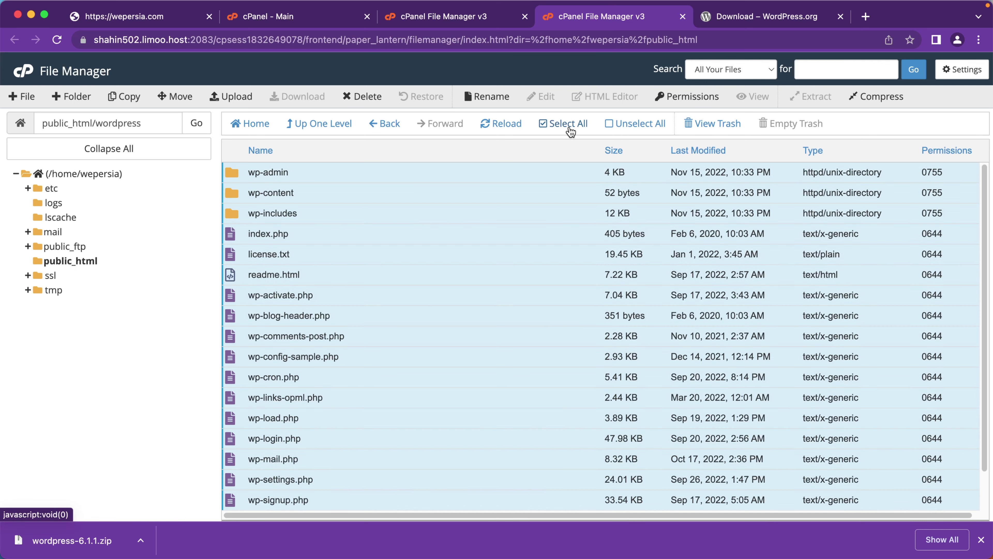
{"action": "left_click", "coordinate": [176, 97]}
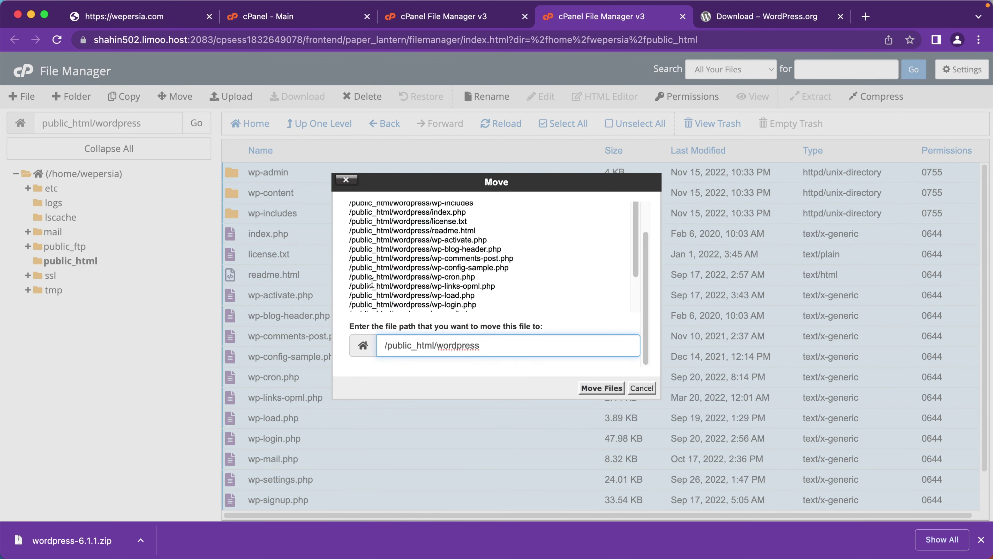
{"action": "double_click", "coordinate": [455, 344]}
{"action": "left_click", "coordinate": [496, 345]}
{"action": "left_click_drag", "start_coordinate": [452, 345], "coordinate": [333, 336]}
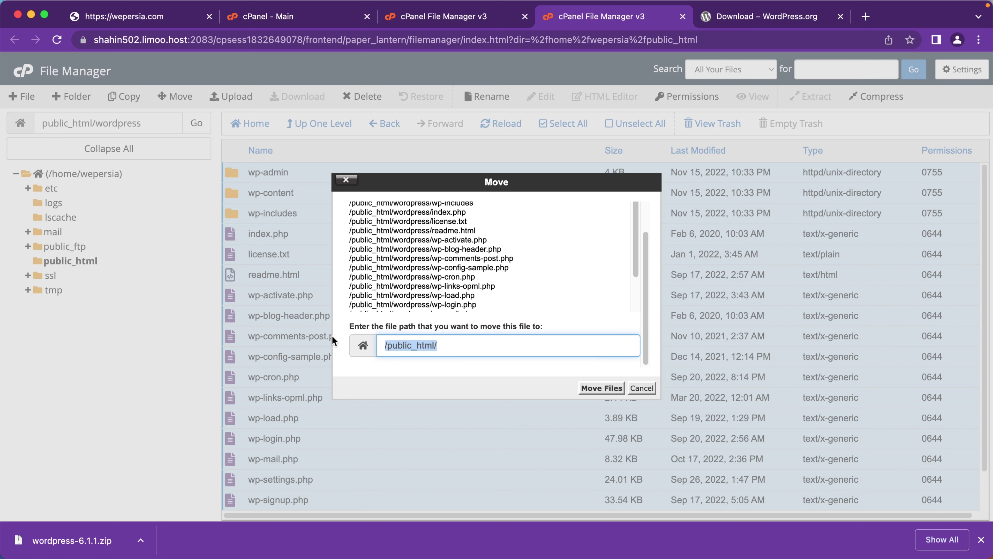
{"action": "left_click", "coordinate": [498, 347]}
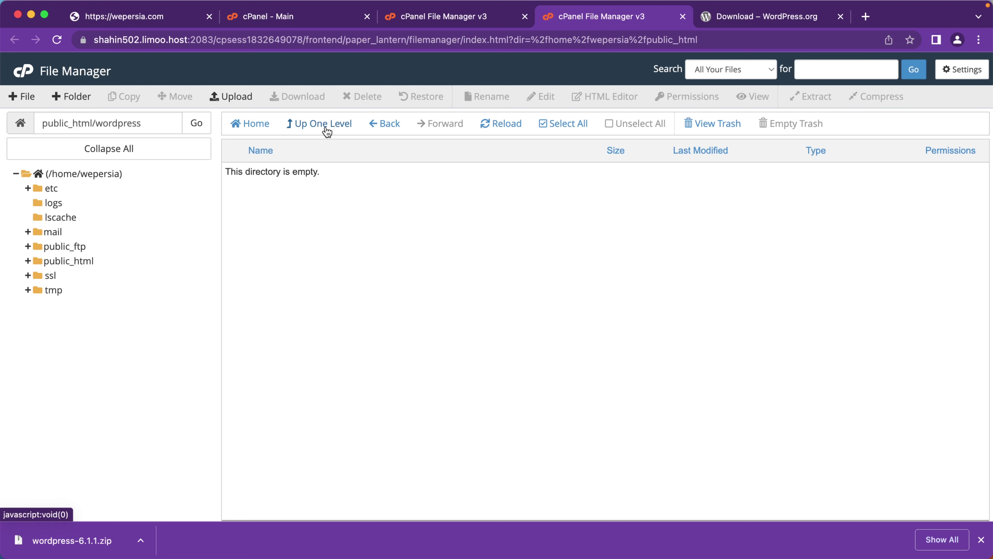
- Return to public_html and delete the emptied wordpress folder
{"action": "left_click", "coordinate": [487, 124]}
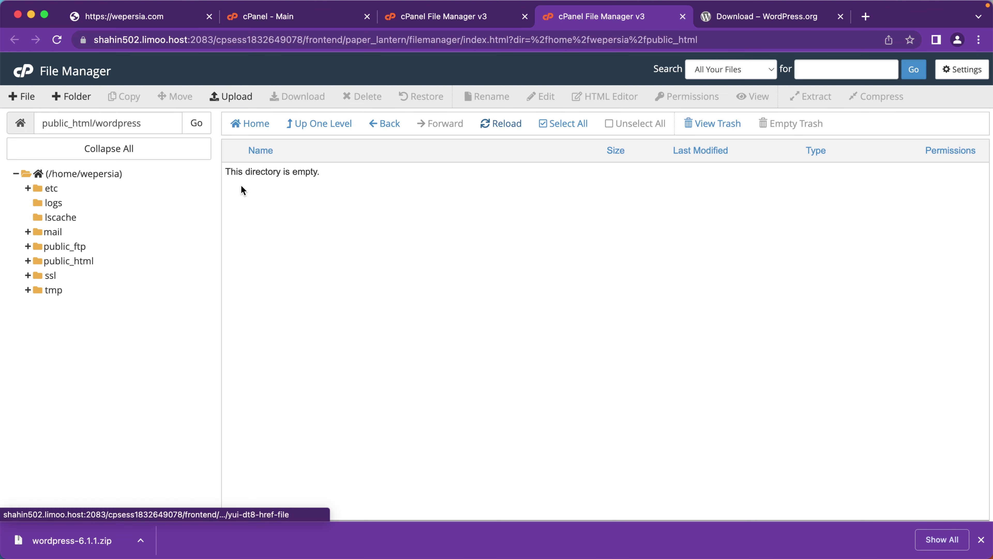
{"action": "left_click", "coordinate": [324, 126]}
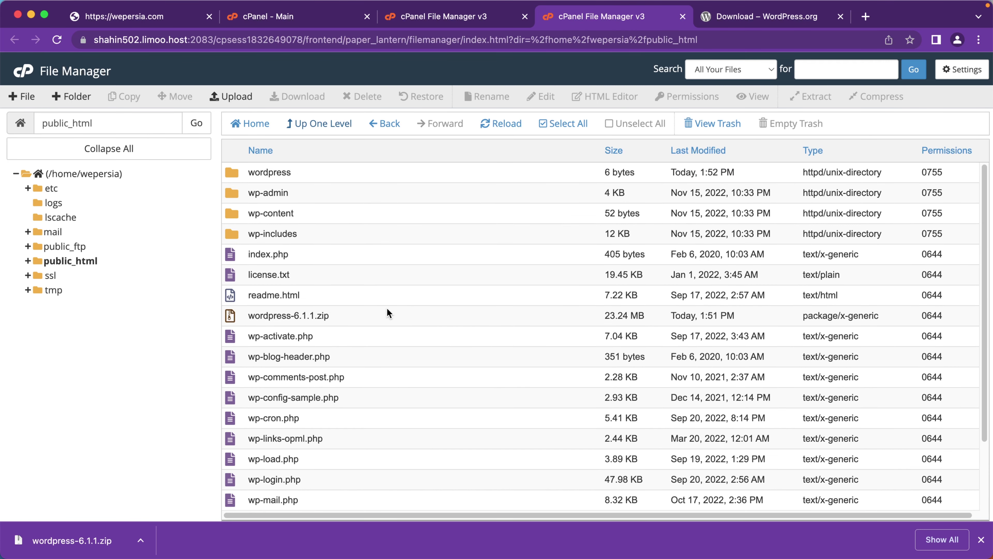
{"action": "left_click", "coordinate": [315, 178]}
{"action": "right_click", "coordinate": [322, 177]}
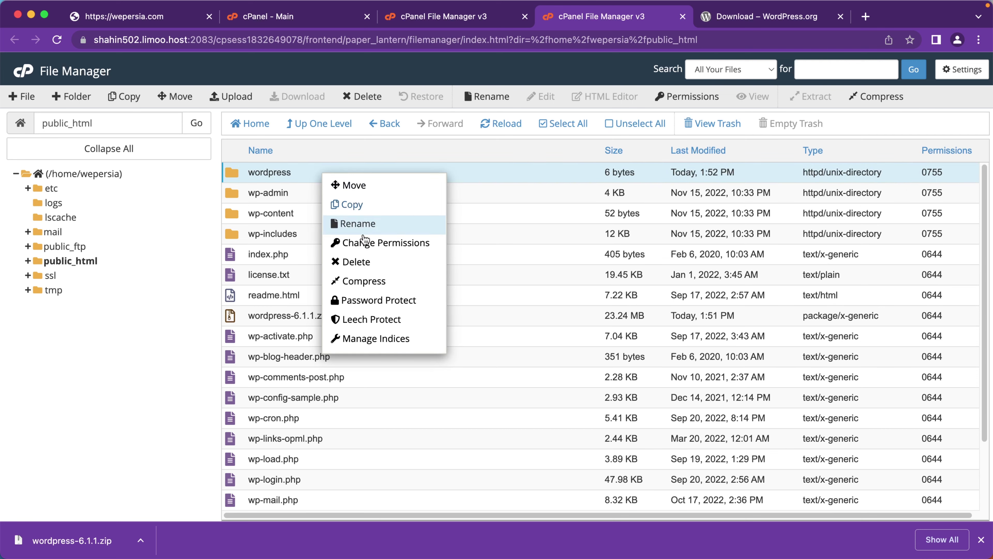
{"action": "left_click", "coordinate": [415, 268]}
{"action": "left_click", "coordinate": [591, 327]}
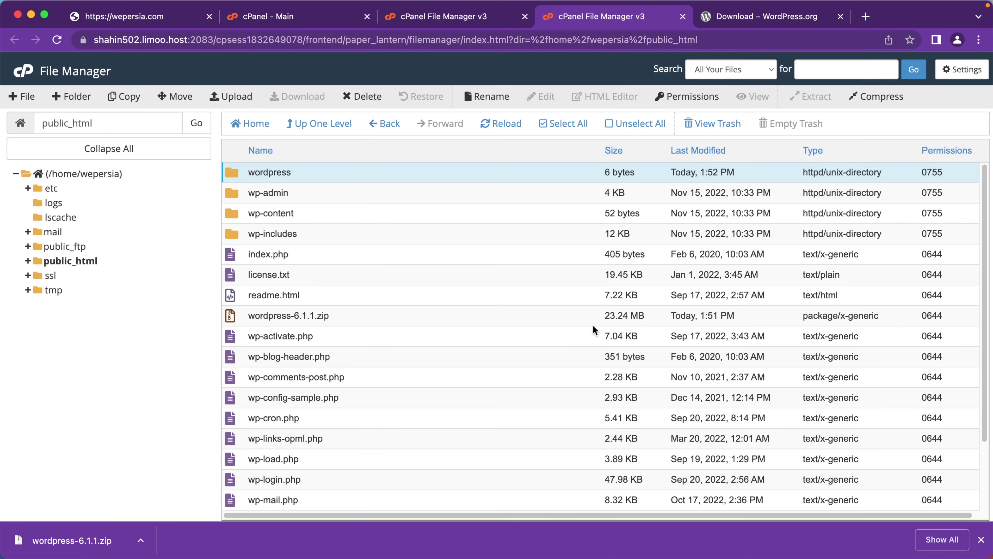
- Move the wordpress-6.1.1.zip archive in public_html to the trash
{"action": "right_click", "coordinate": [349, 300]}
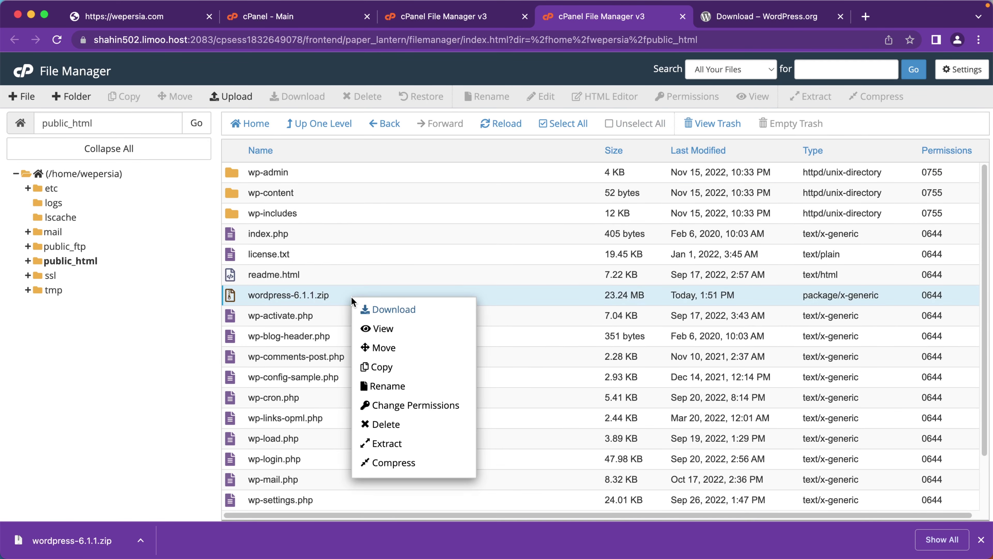
{"action": "left_click", "coordinate": [377, 424]}
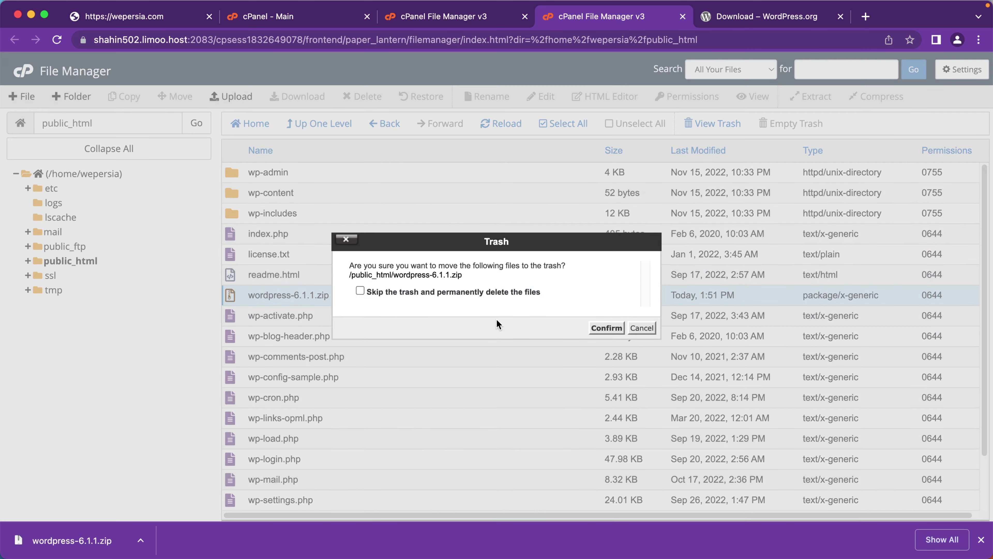
{"action": "left_click", "coordinate": [606, 328]}
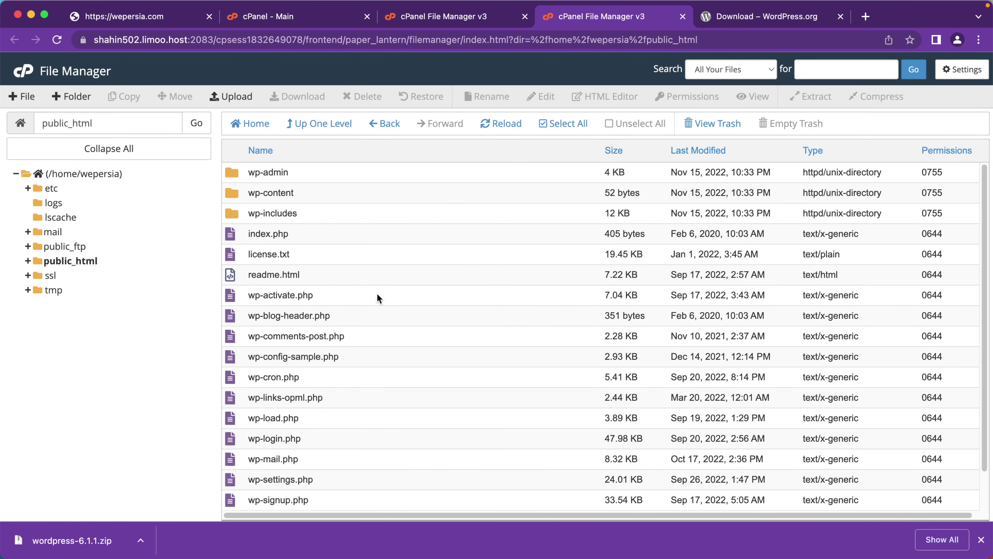